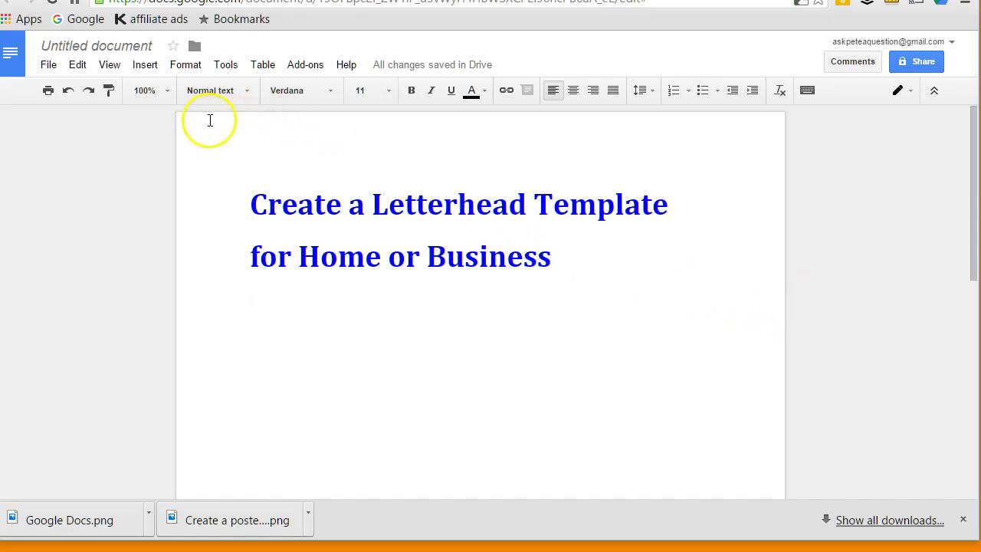
Insert a page header and switch on 'Different first page header/footer'.
{"action": "left_click", "coordinate": [145, 66]}
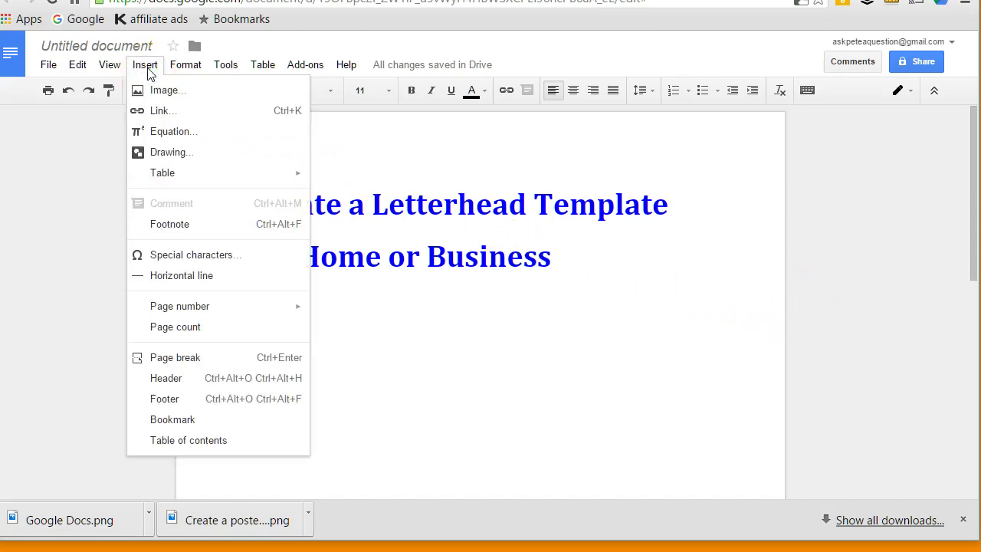
{"action": "left_click", "coordinate": [173, 377]}
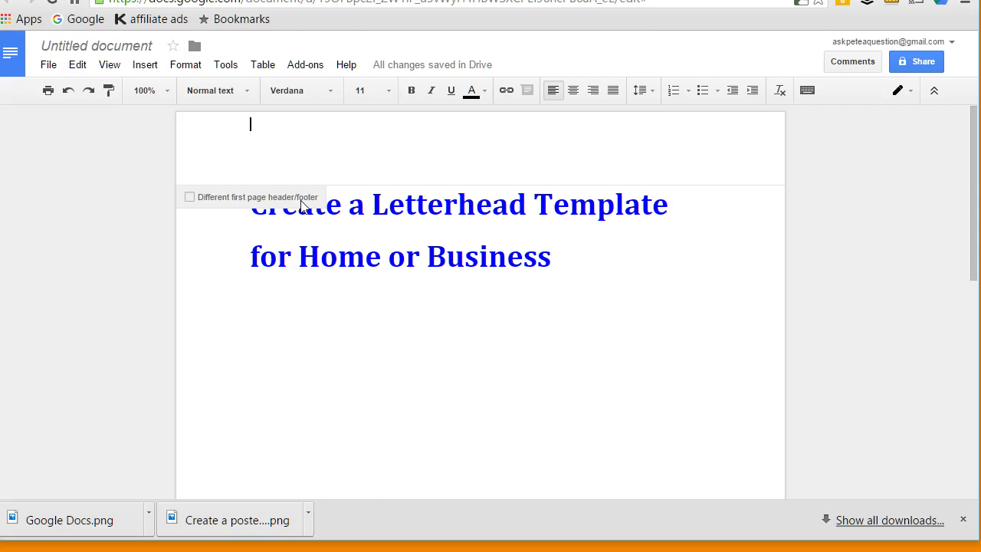
{"action": "left_click", "coordinate": [191, 199]}
Type a centred header: IlluminateICT, then its street address, town, postcode and phone number on separate lines.
{"action": "left_click", "coordinate": [504, 153]}
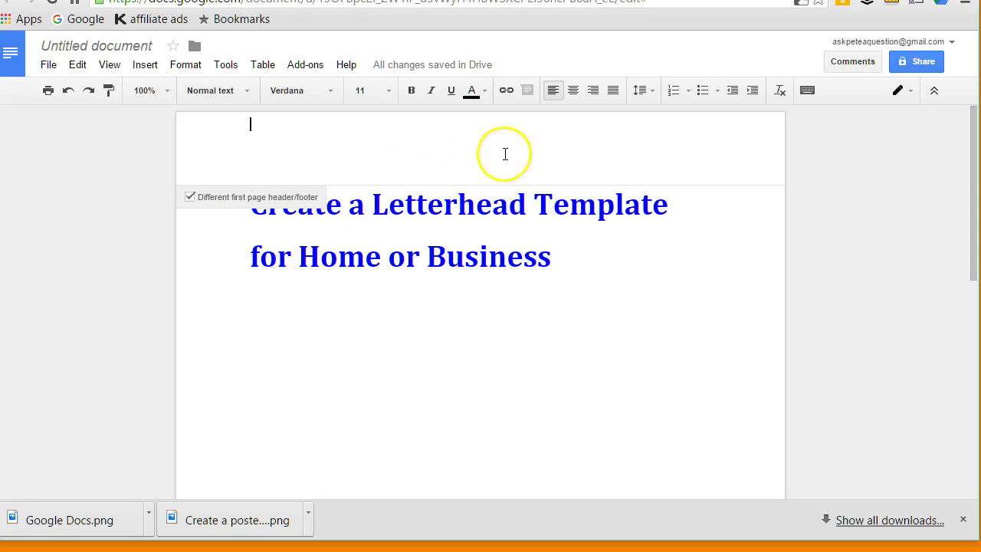
{"action": "left_click", "coordinate": [572, 92]}
{"action": "left_click", "coordinate": [604, 168]}
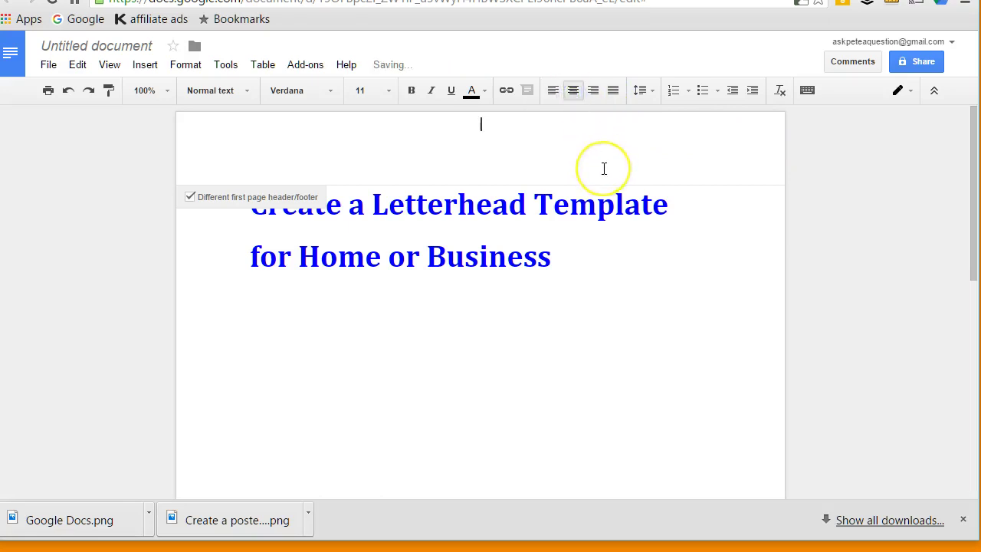
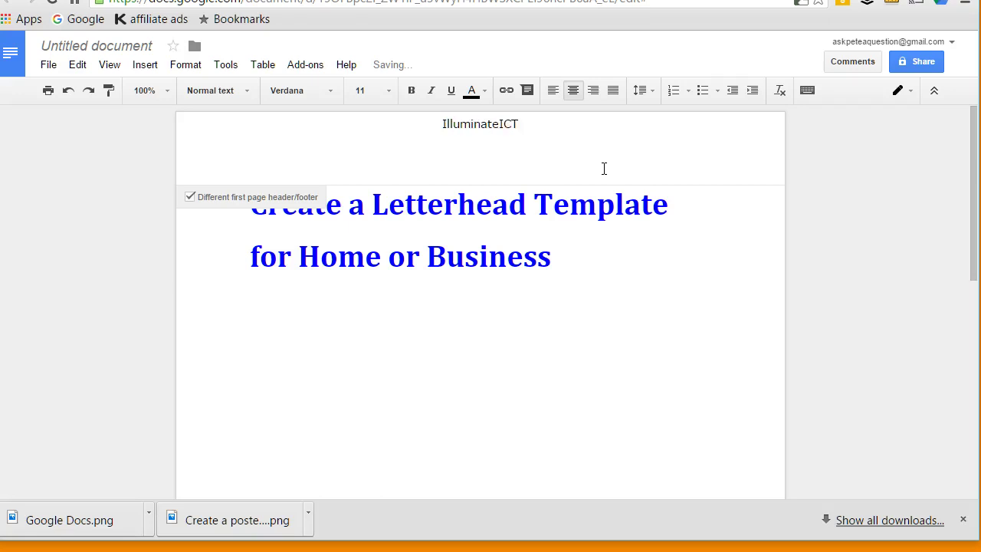
{"action": "key", "text": "Return"}
{"action": "key", "text": "Return"}
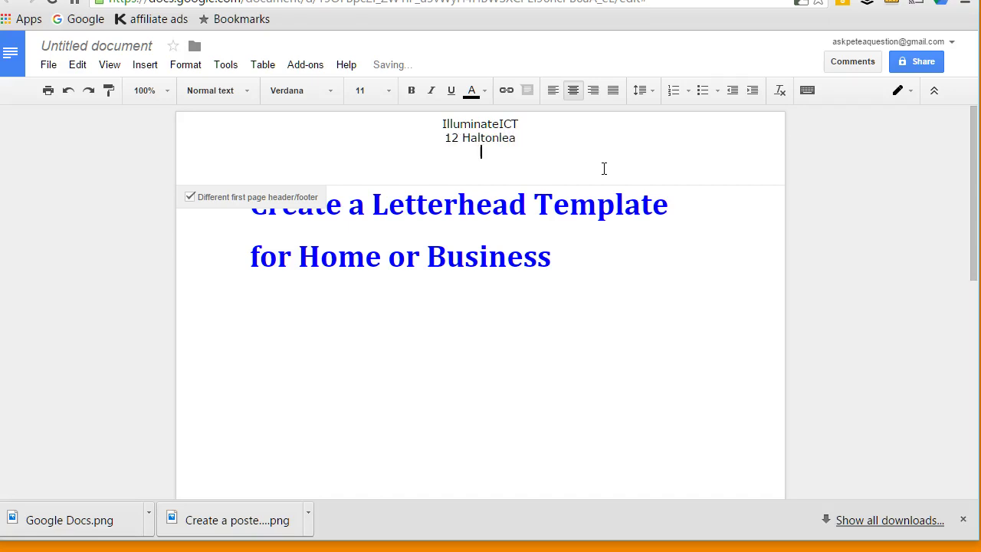
{"action": "key", "text": "Return"}
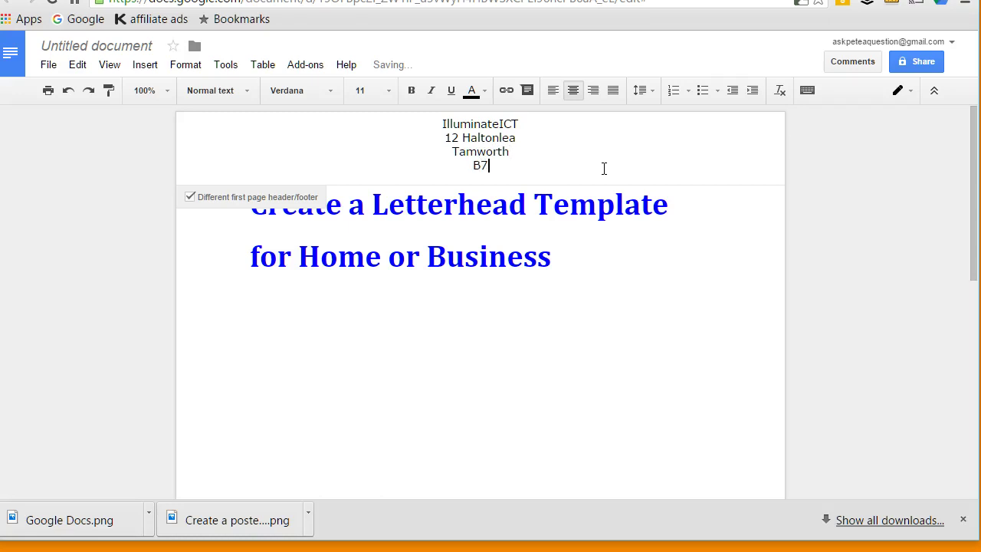
{"action": "key", "text": "Return"}
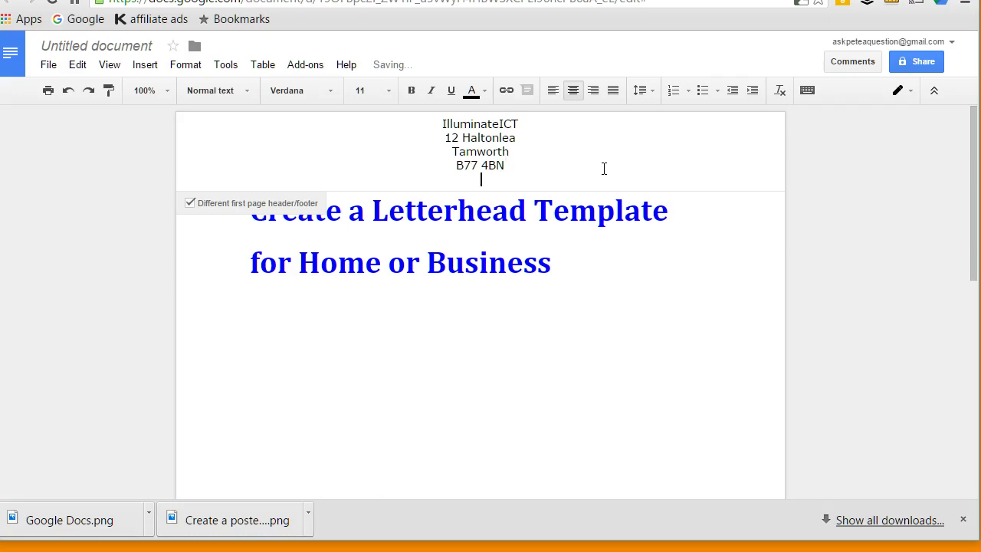
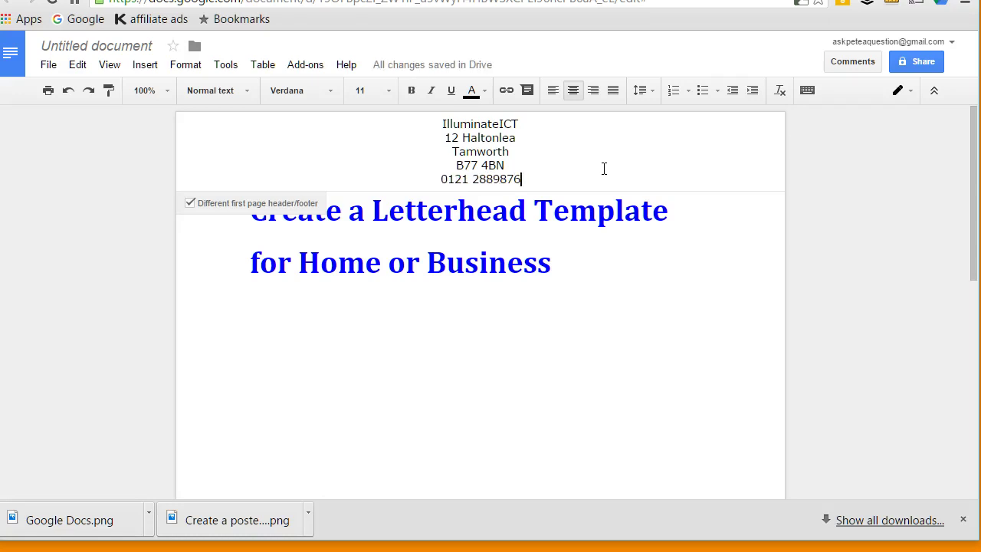
Insert a page break on the empty line below the title to create a second page.
{"action": "left_click", "coordinate": [633, 265]}
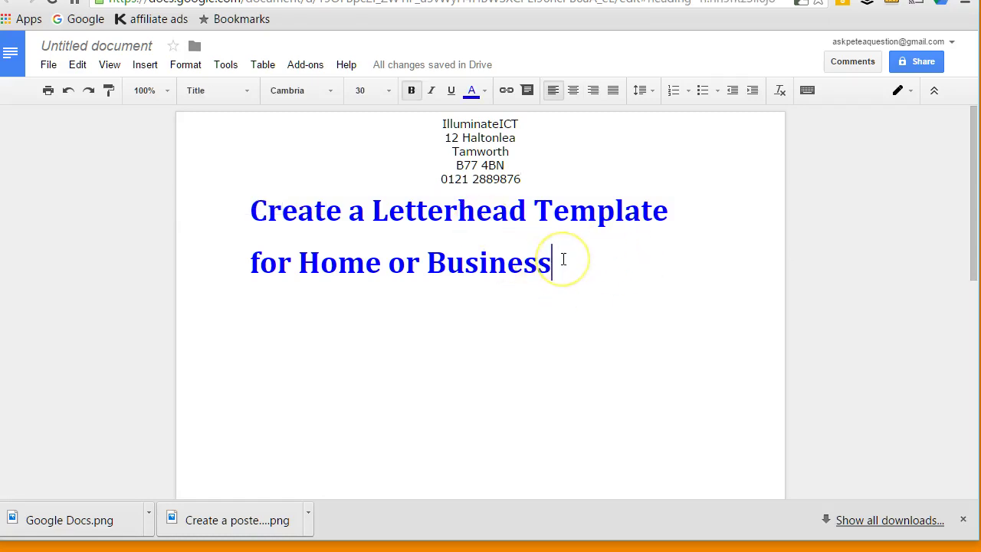
{"action": "scroll", "coordinate": [563, 258], "scroll_direction": "down", "scroll_amount": 3}
{"action": "scroll", "coordinate": [563, 259], "scroll_direction": "down", "scroll_amount": 2}
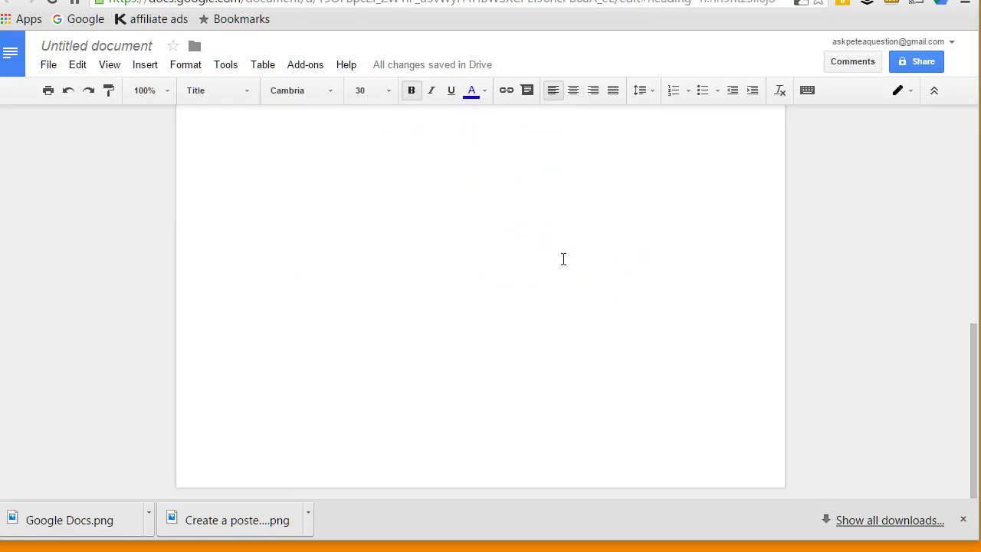
{"action": "left_click", "coordinate": [503, 331]}
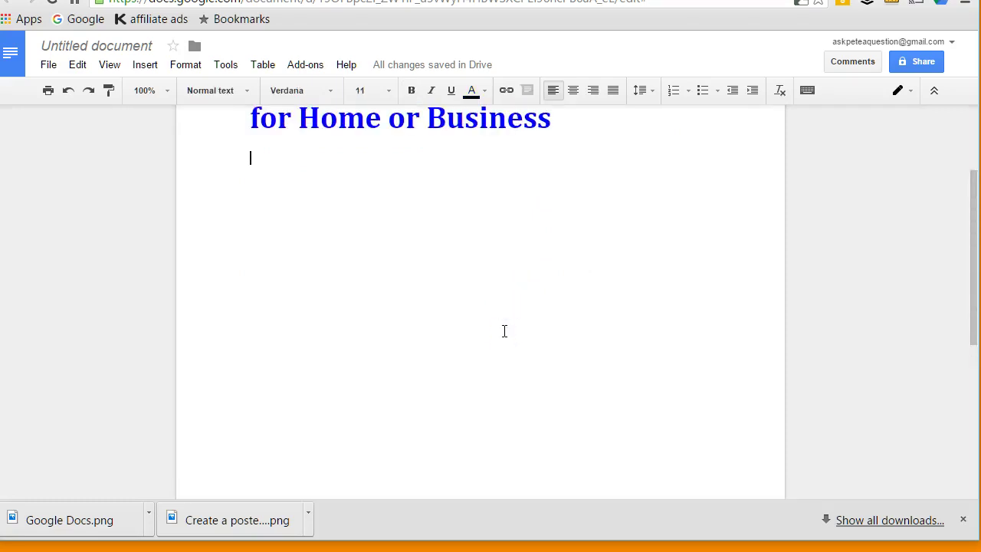
{"action": "key", "text": "ctrl+Return"}
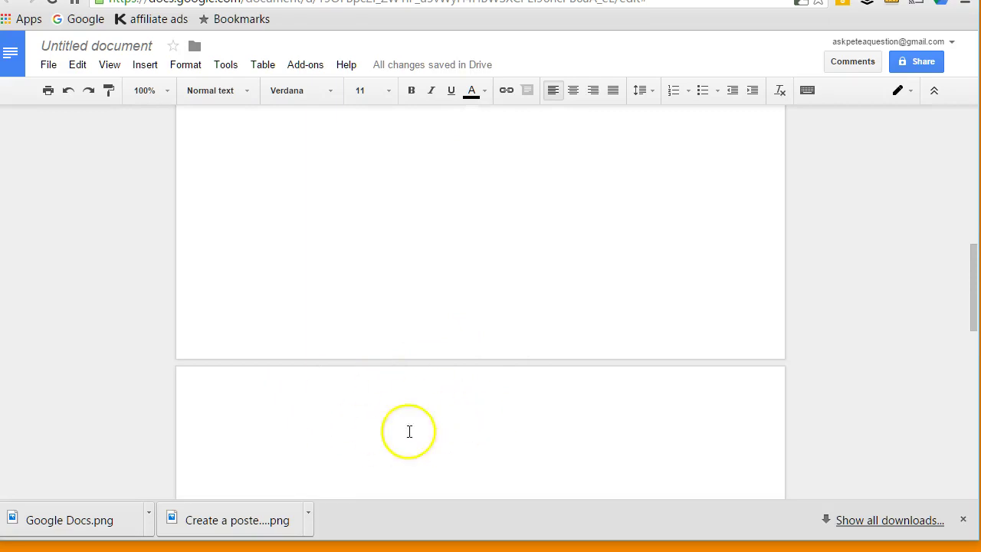
{"action": "scroll", "coordinate": [501, 432], "scroll_direction": "down", "scroll_amount": 2}
{"action": "scroll", "coordinate": [501, 429], "scroll_direction": "up", "scroll_amount": 5}
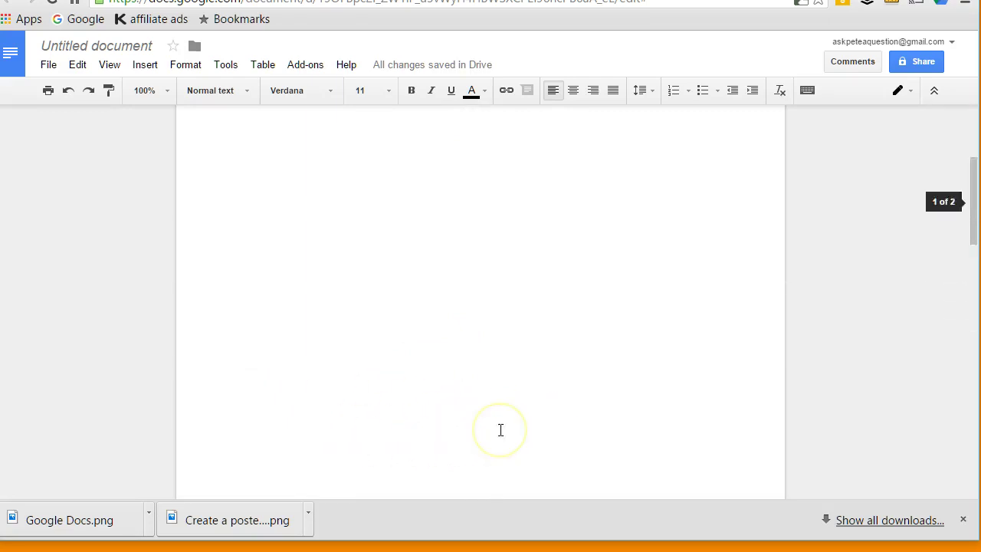
{"action": "scroll", "coordinate": [501, 430], "scroll_direction": "up", "scroll_amount": 5}
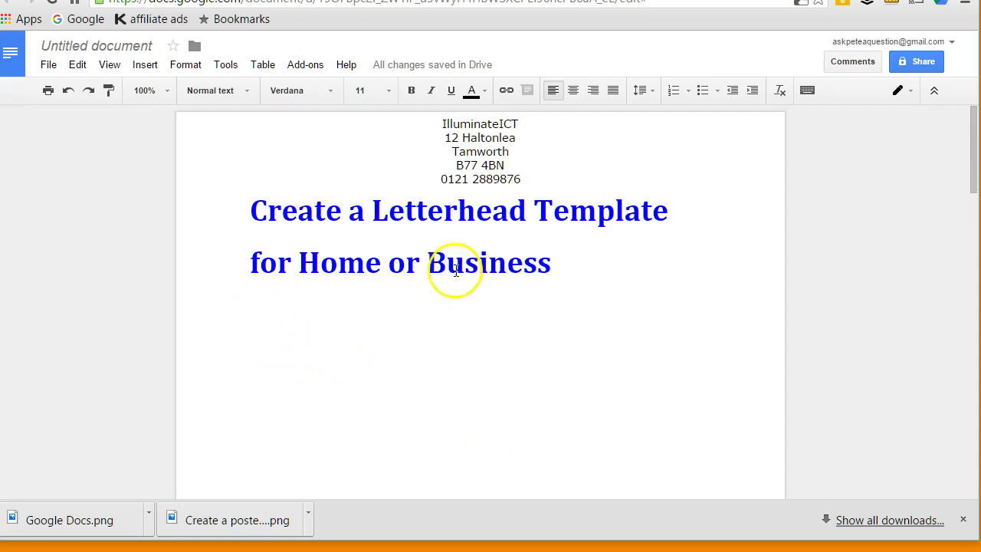
Rename the document to 'standard letterhead'.
{"action": "left_click", "coordinate": [88, 46]}
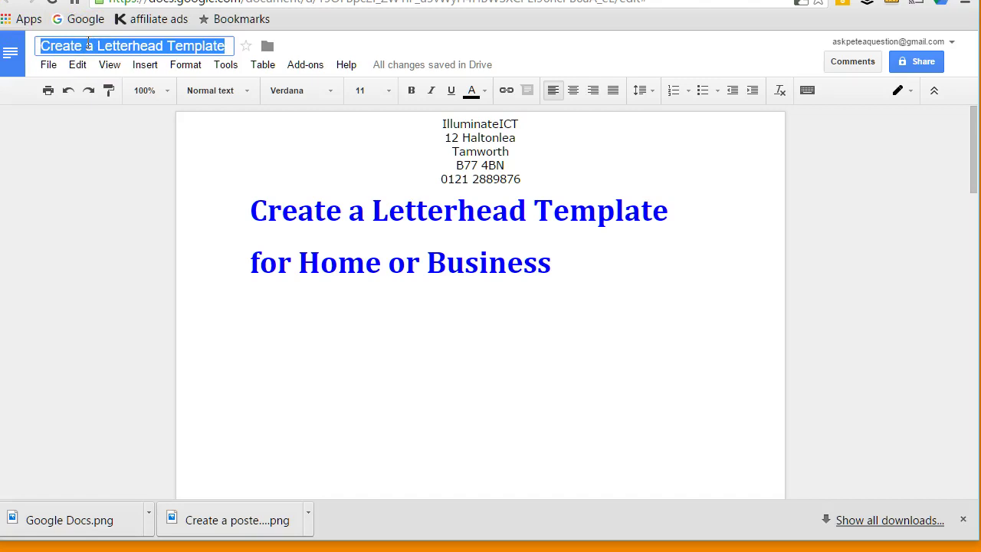
{"action": "type", "text": "standard "}
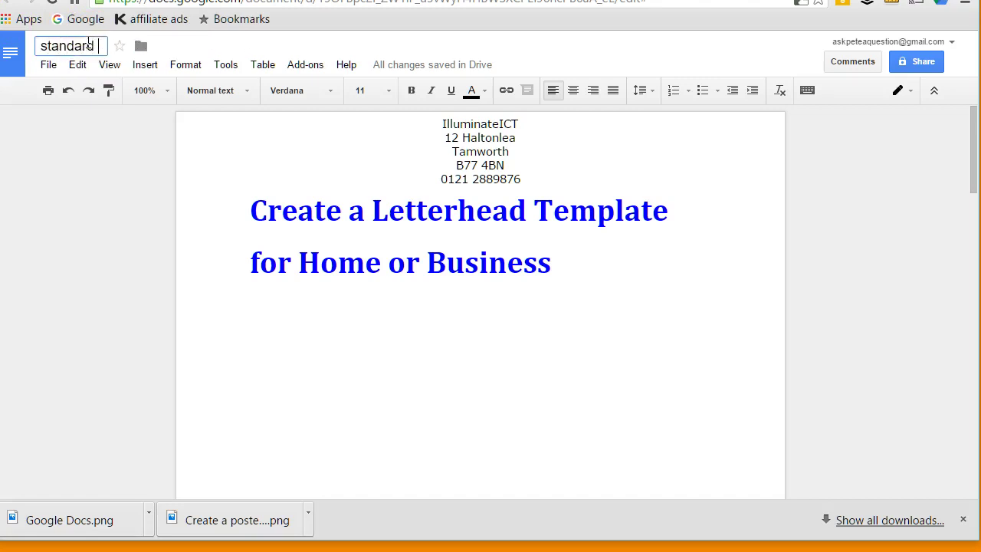
{"action": "type", "text": "letterhead"}
{"action": "left_click", "coordinate": [113, 189]}
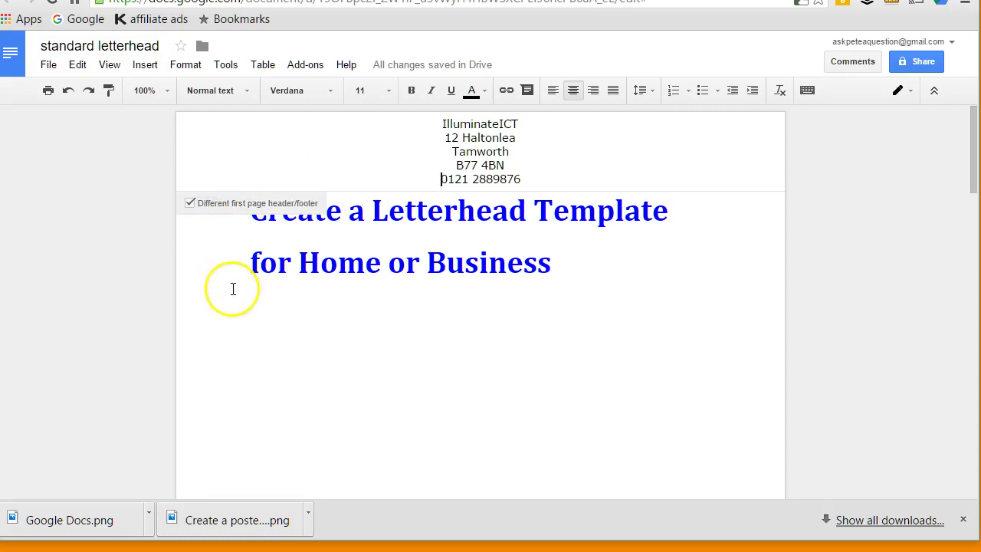
{"action": "left_click", "coordinate": [233, 288]}
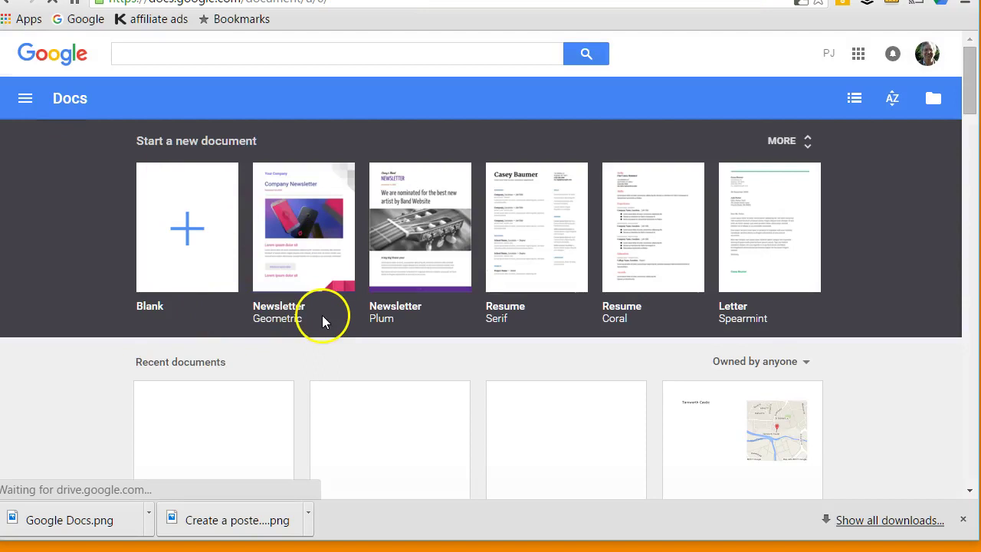
{"action": "scroll", "coordinate": [322, 322], "scroll_direction": "down", "scroll_amount": 3}
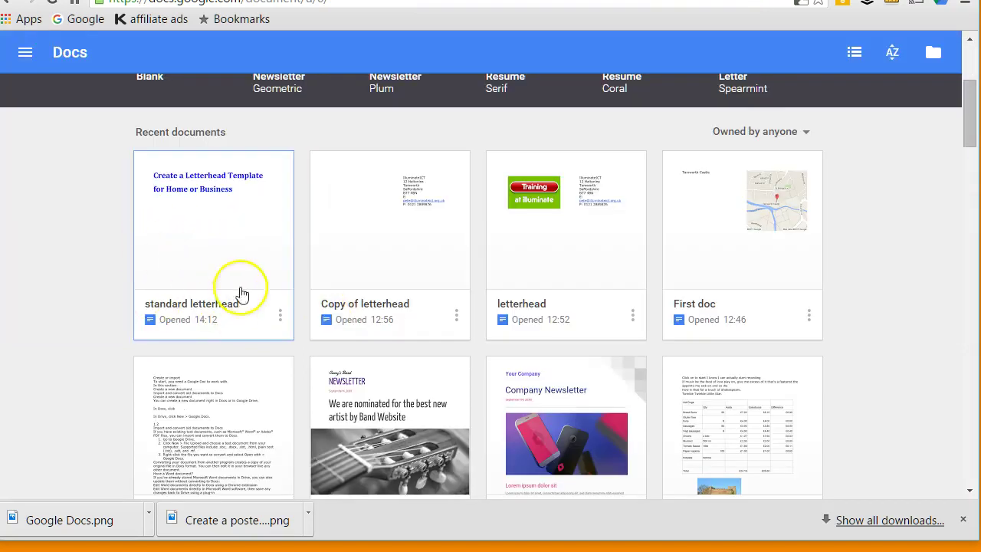
{"action": "left_click", "coordinate": [207, 198]}
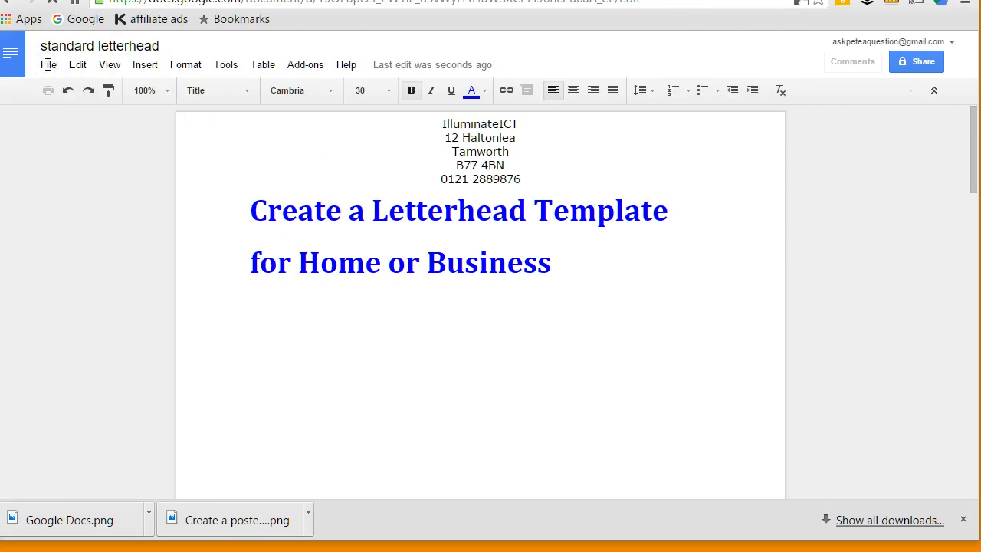
Duplicate the document with File > Make a copy, keeping the name 'Copy of standard letterhead'.
{"action": "left_click", "coordinate": [48, 65]}
{"action": "left_click", "coordinate": [46, 66]}
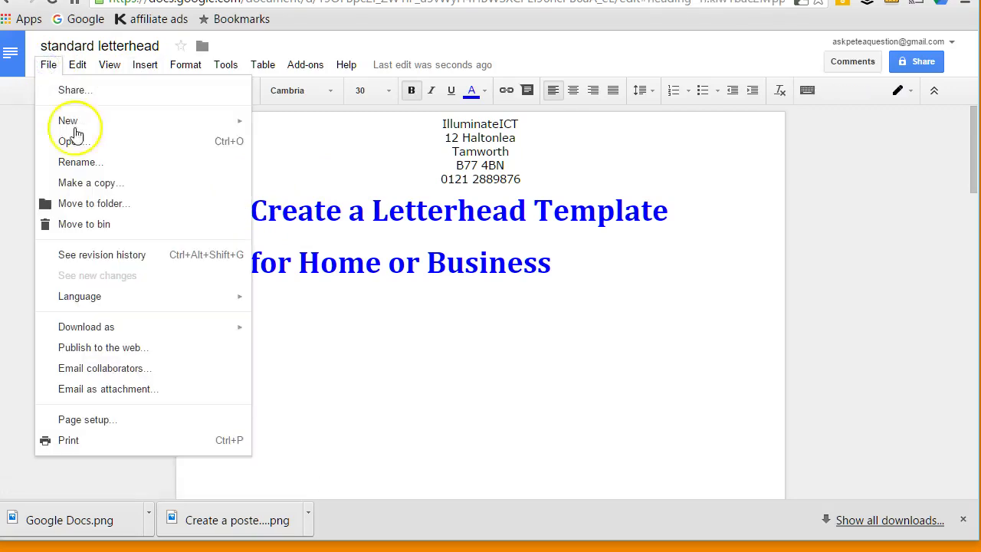
{"action": "left_click", "coordinate": [87, 182]}
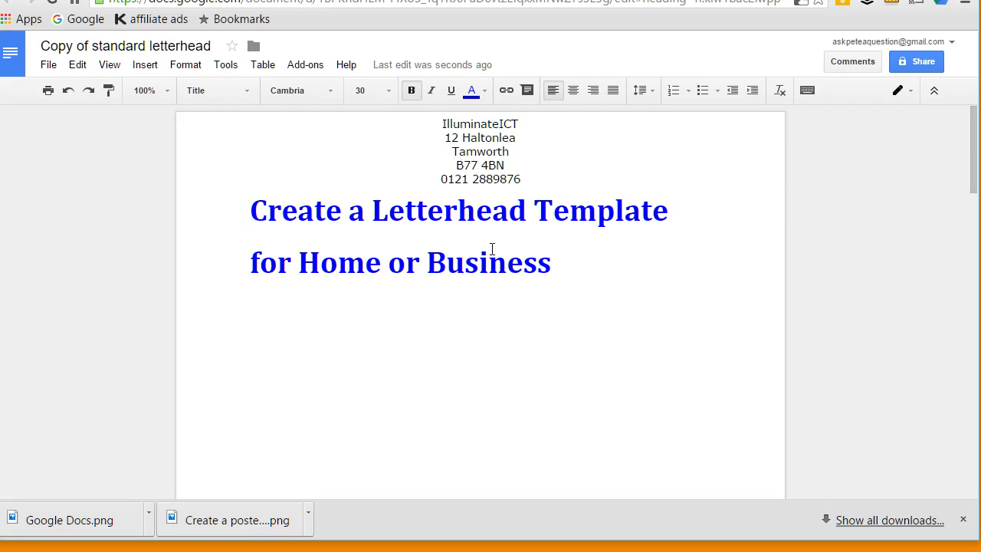
Start a new blank document from the Docs home page and show the Table insert size grid.
{"action": "left_click", "coordinate": [555, 278]}
{"action": "left_click", "coordinate": [11, 52]}
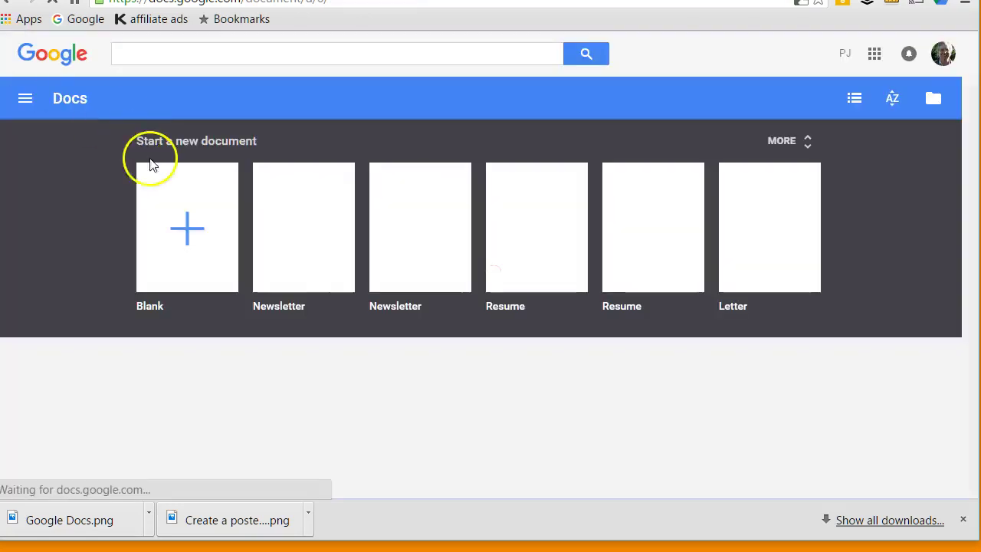
{"action": "left_click", "coordinate": [186, 219]}
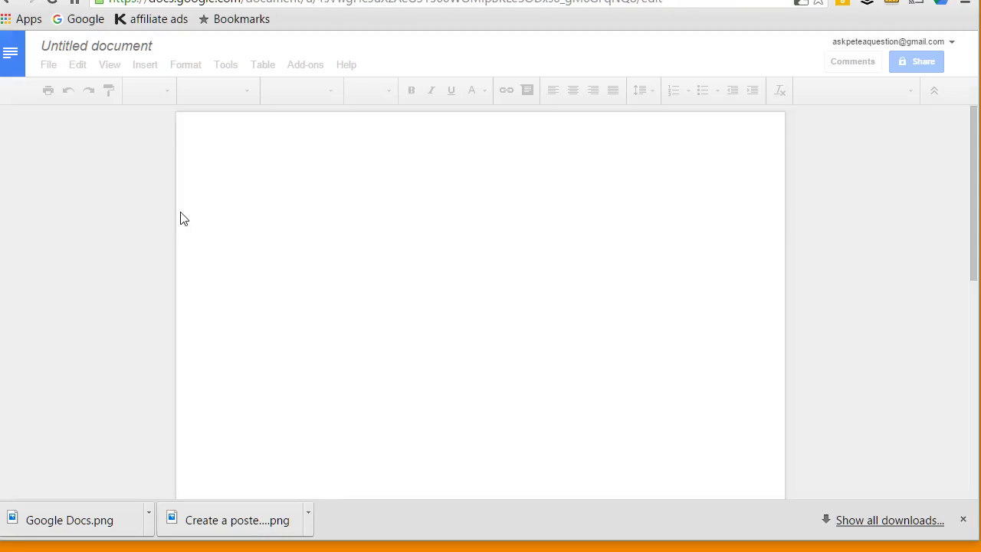
{"action": "left_click", "coordinate": [313, 164]}
{"action": "left_click", "coordinate": [321, 179]}
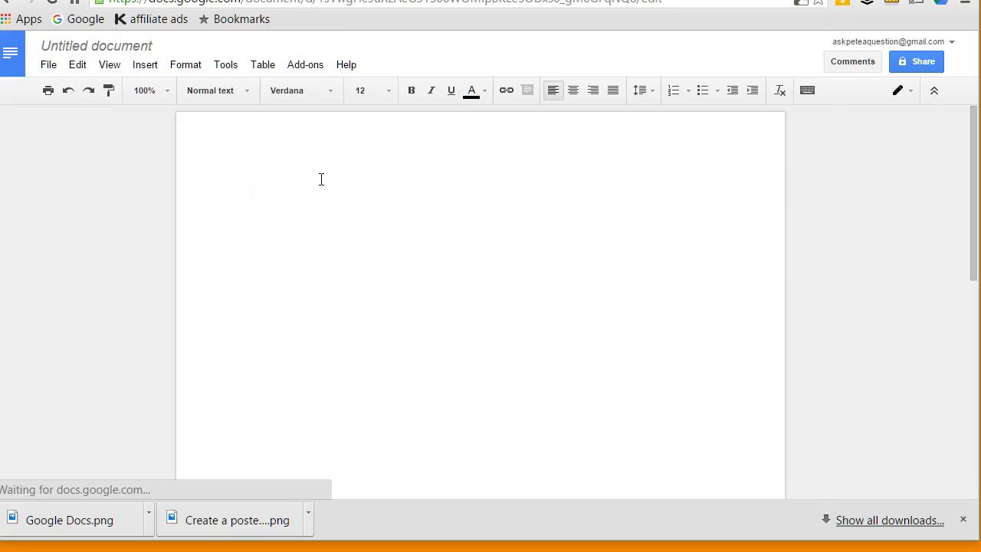
{"action": "left_click", "coordinate": [352, 193]}
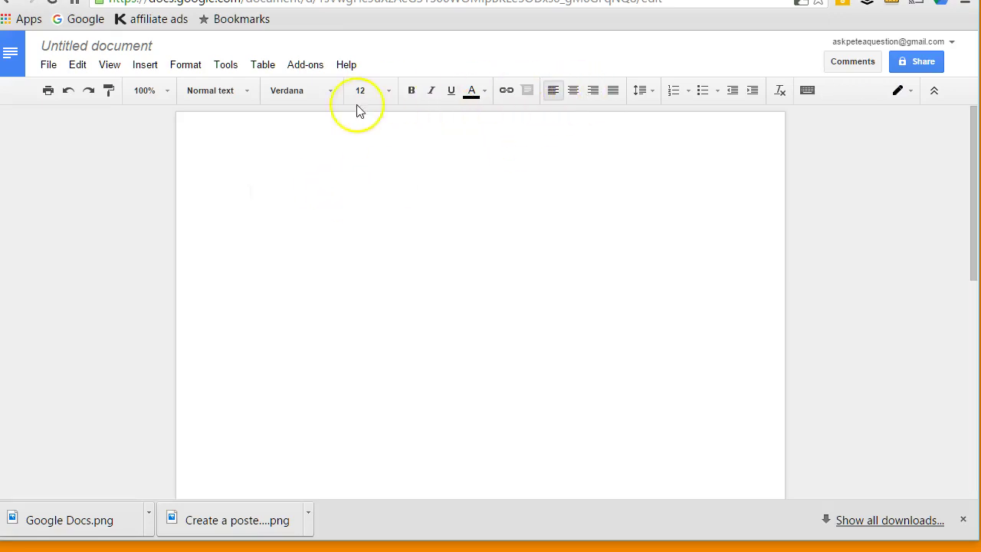
{"action": "left_click", "coordinate": [263, 66]}
{"action": "mouse_move", "coordinate": [281, 92]}
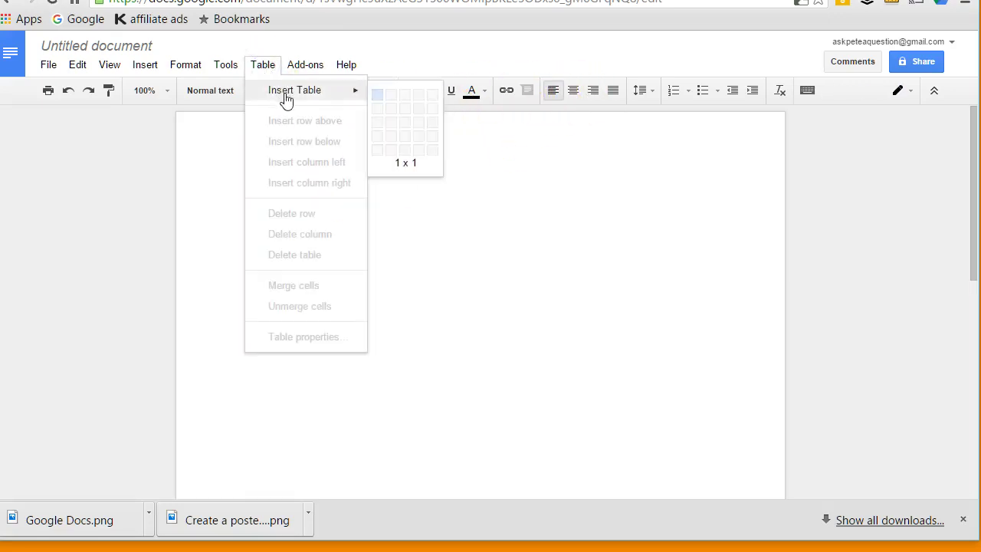
Insert a 2 x 1 table and type IlluminateICT with its street, town and county lines in the right cell.
{"action": "left_click", "coordinate": [390, 94]}
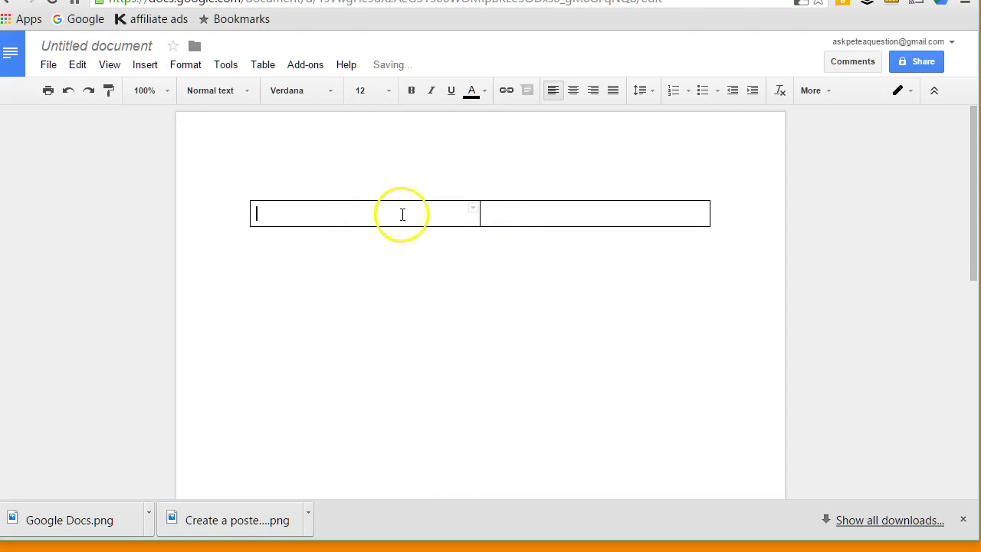
{"action": "left_click", "coordinate": [500, 211]}
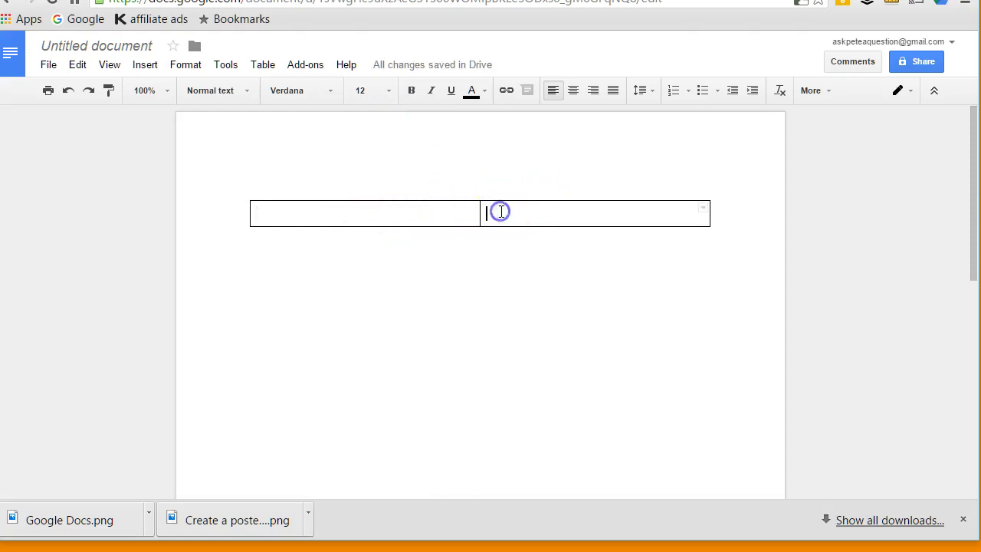
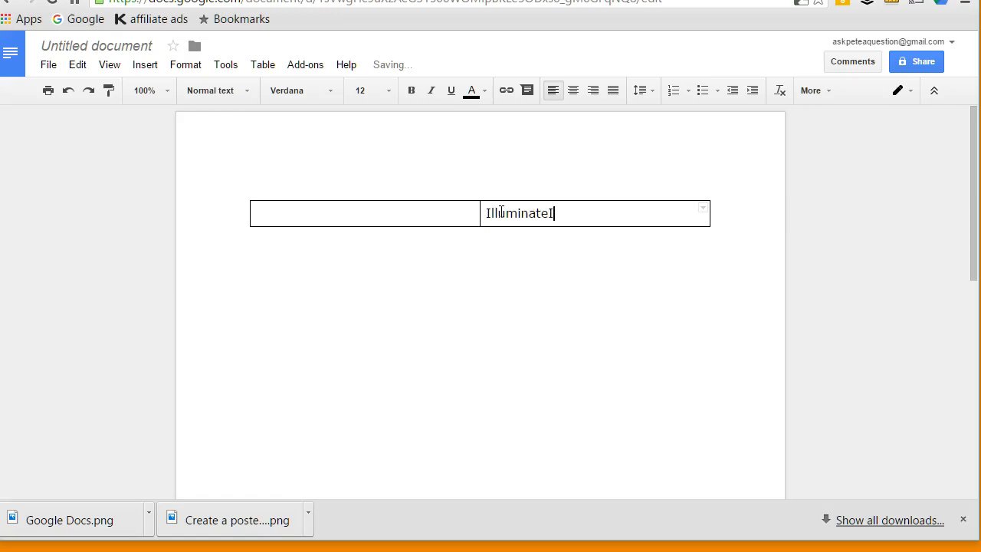
{"action": "key", "text": "Return"}
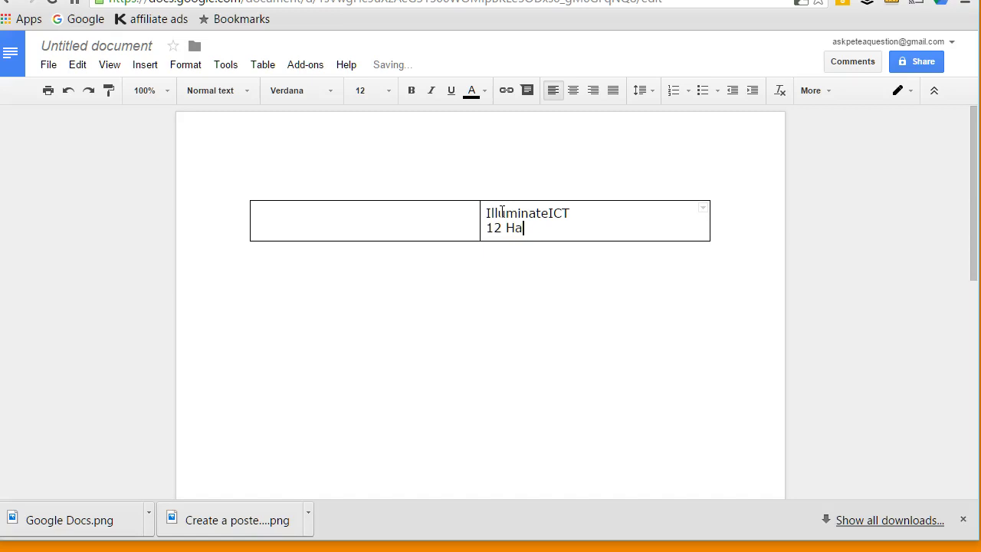
{"action": "key", "text": "Return"}
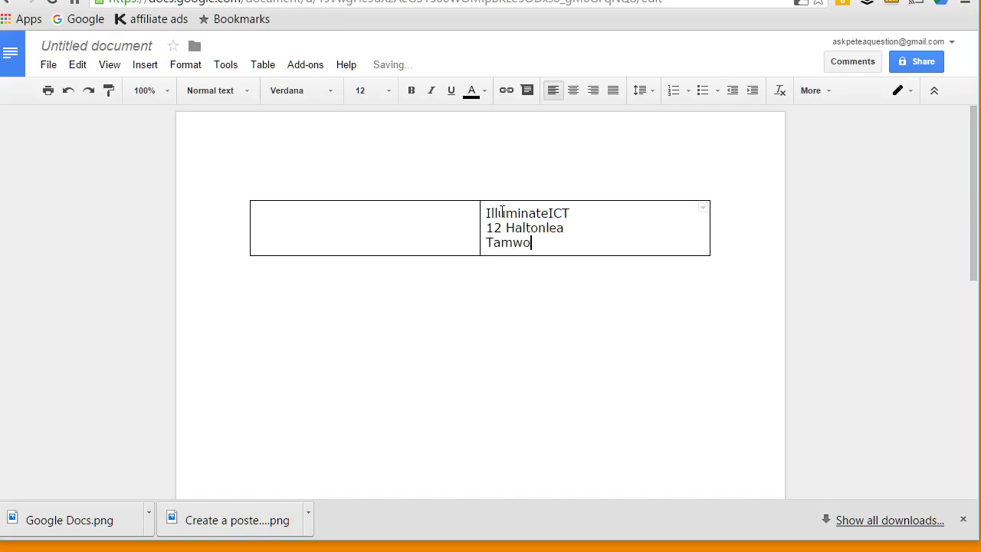
{"action": "key", "text": "Return"}
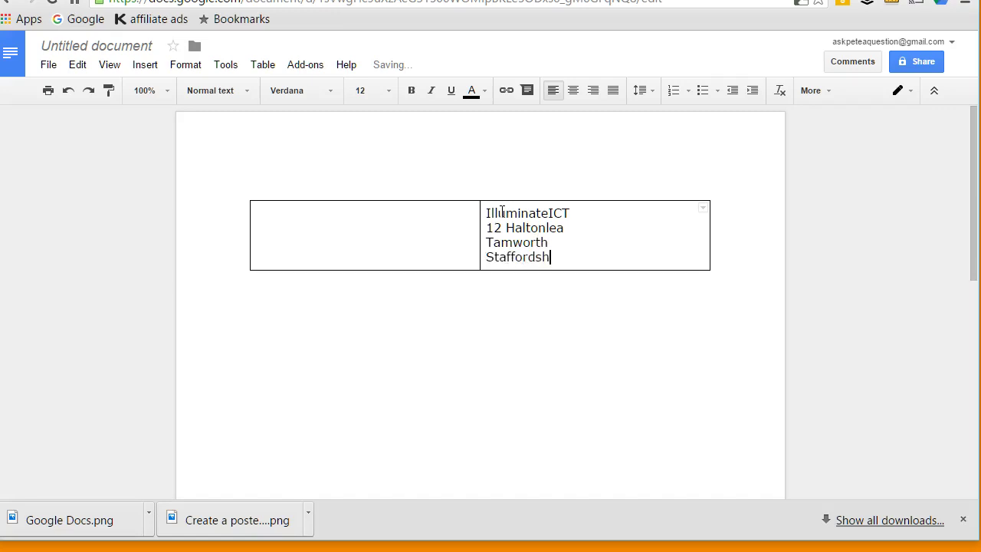
{"action": "key", "text": "Return"}
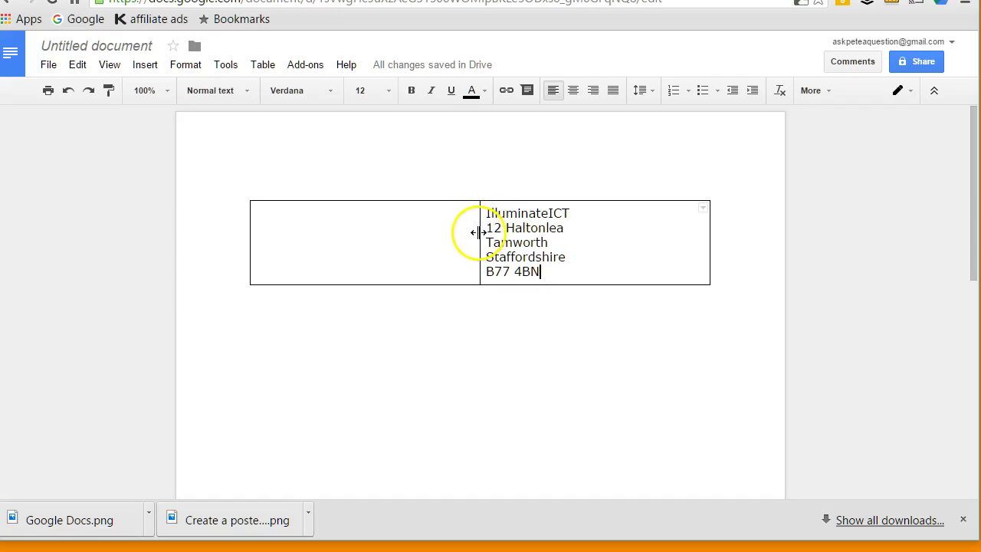
Drag the column divider right so the left cell is wide and the address column narrow.
{"action": "left_click", "coordinate": [478, 232]}
{"action": "left_click_drag", "start_coordinate": [478, 232], "coordinate": [597, 229]}
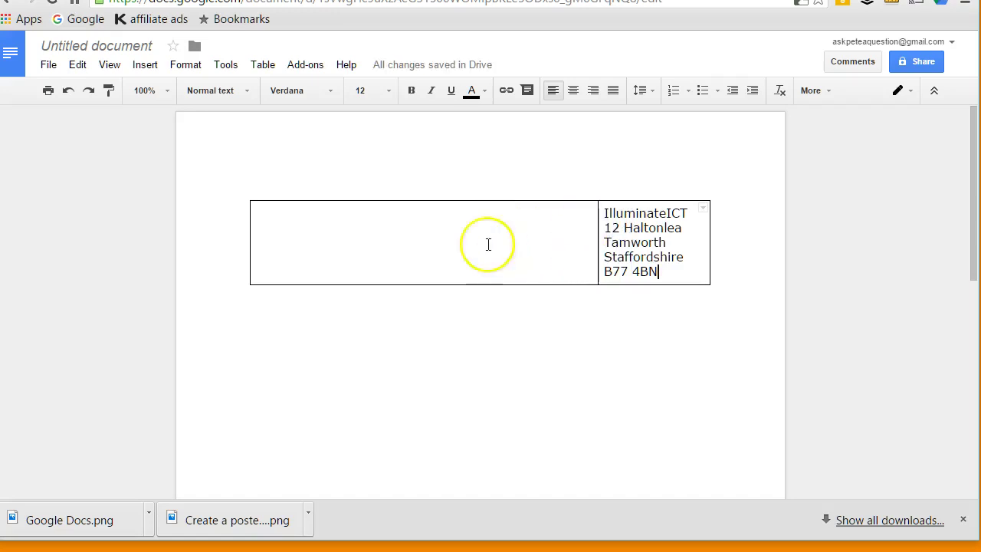
{"action": "left_click", "coordinate": [262, 65]}
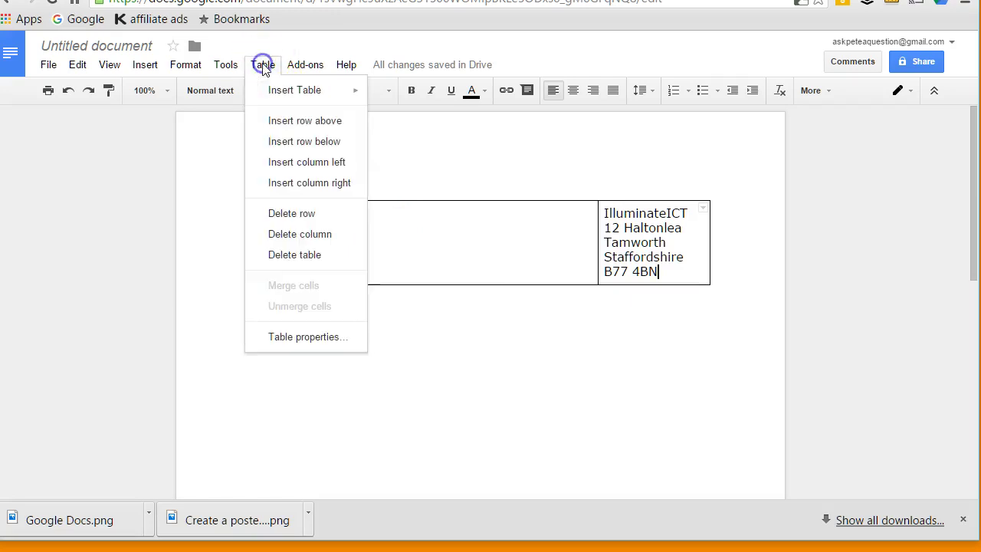
Set the table border colour to white in Table properties so the borders disappear.
{"action": "left_click", "coordinate": [321, 337]}
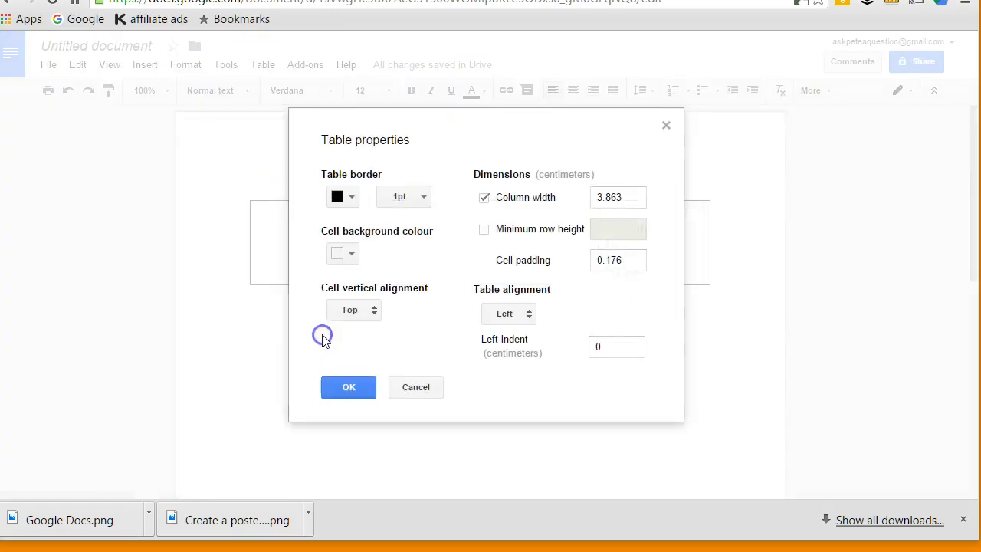
{"action": "left_click", "coordinate": [341, 204]}
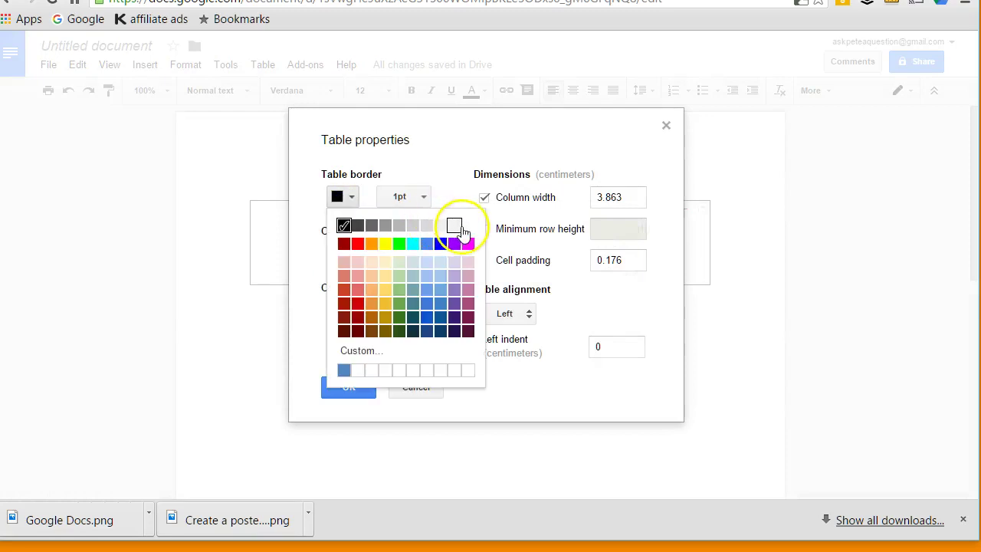
{"action": "left_click", "coordinate": [465, 225]}
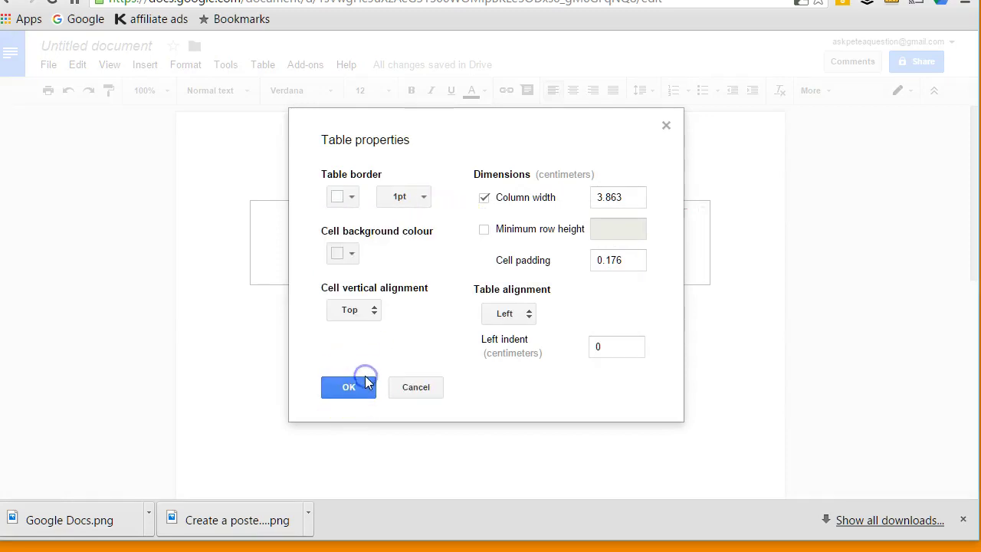
{"action": "left_click", "coordinate": [348, 391]}
{"action": "left_click", "coordinate": [340, 333]}
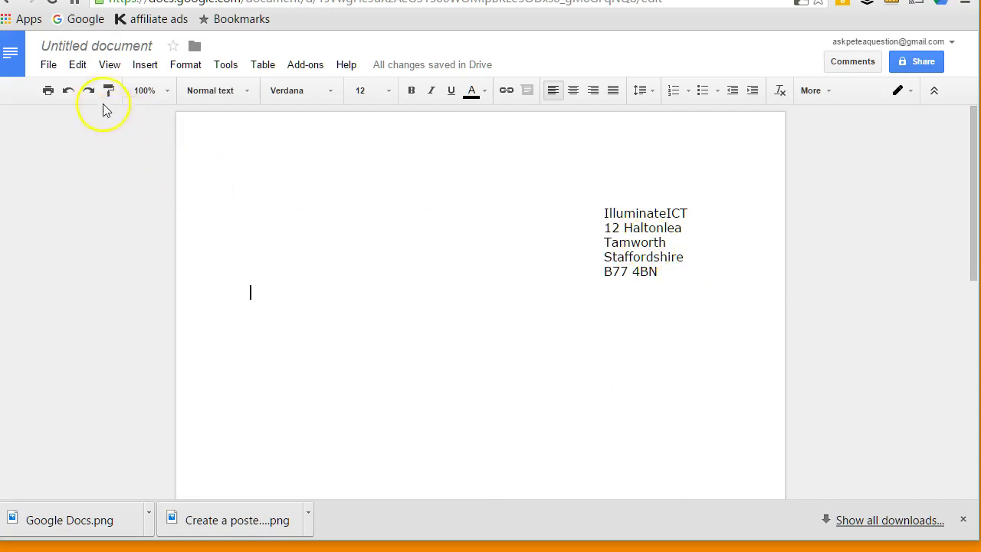
Rename 'Untitled document' to 'template 2'.
{"action": "left_click", "coordinate": [93, 45]}
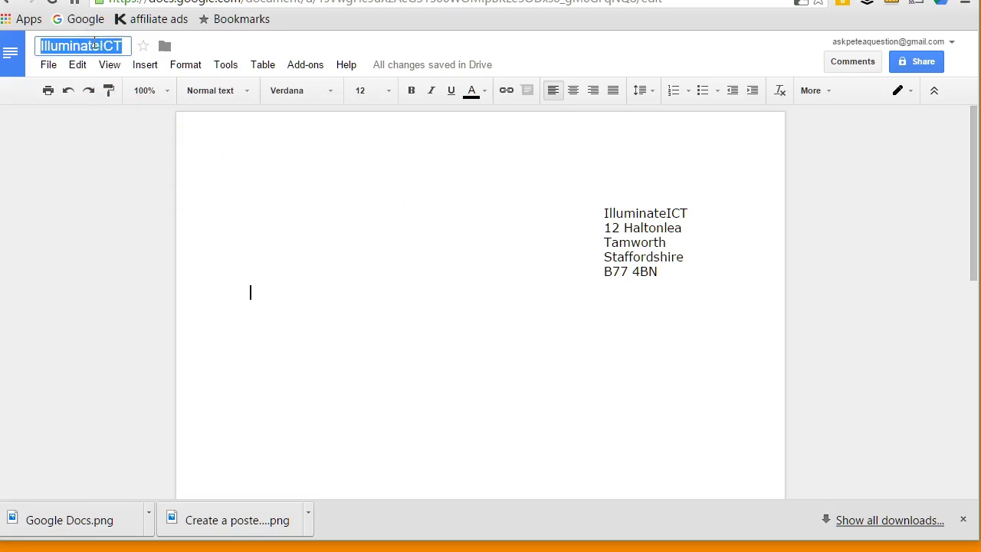
{"action": "type", "text": "template"}
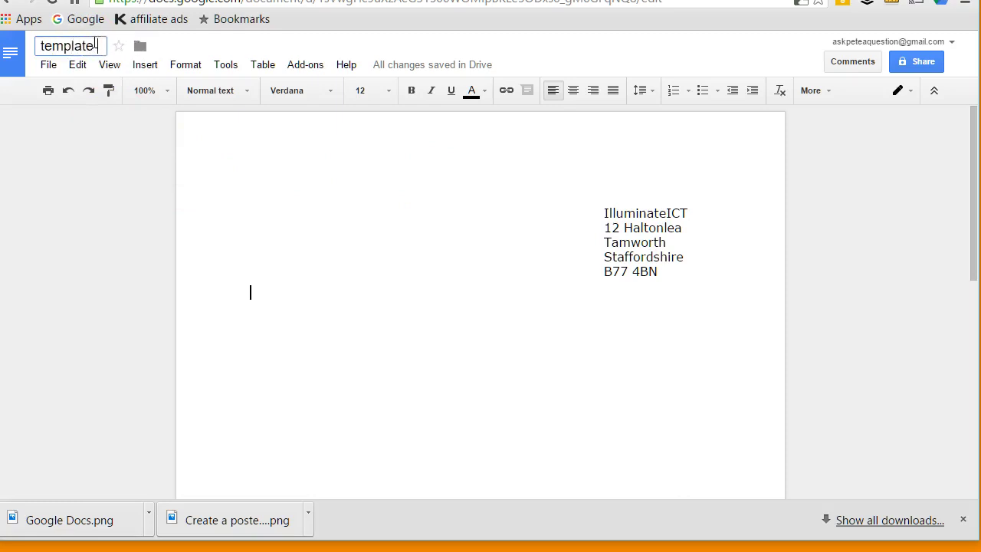
{"action": "type", "text": " 2"}
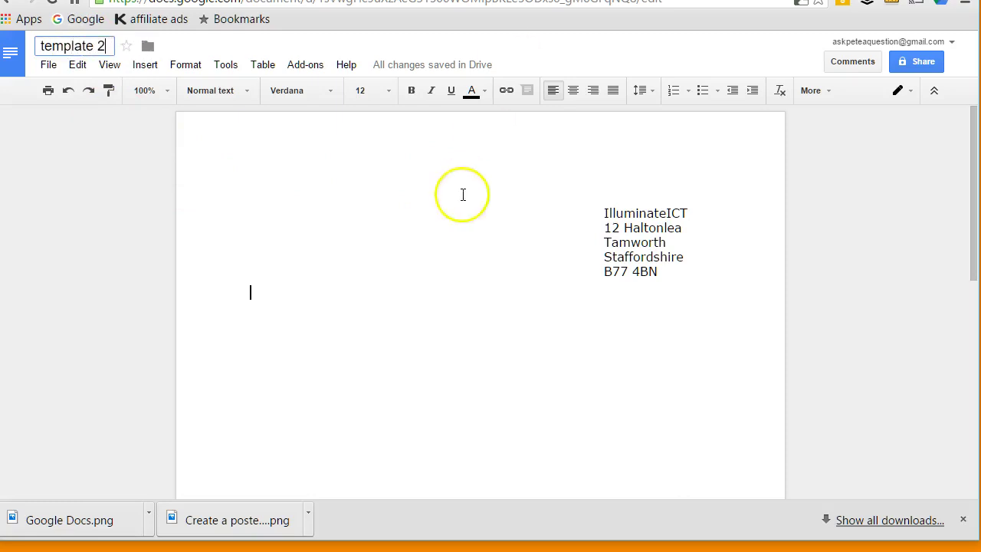
{"action": "left_click", "coordinate": [151, 181]}
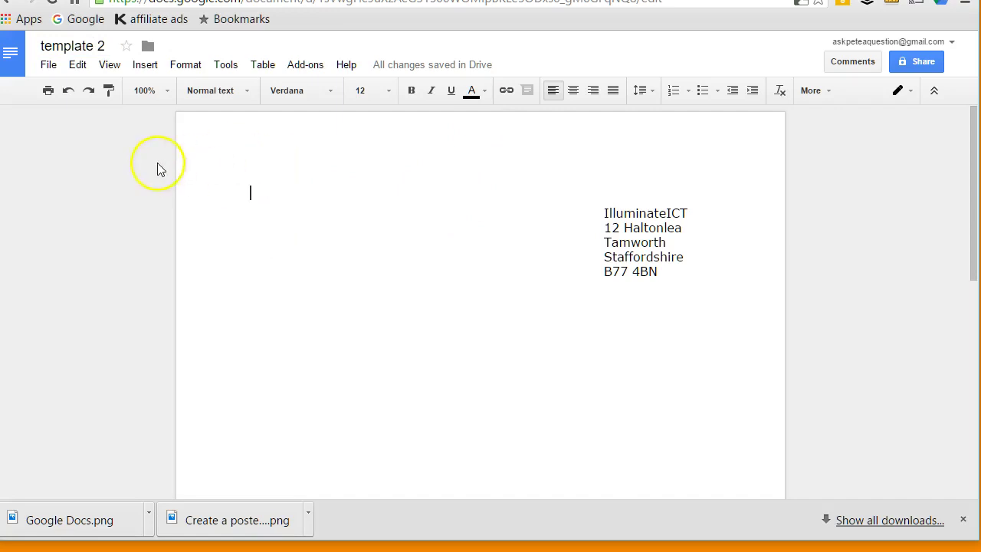
{"action": "left_click", "coordinate": [16, 51]}
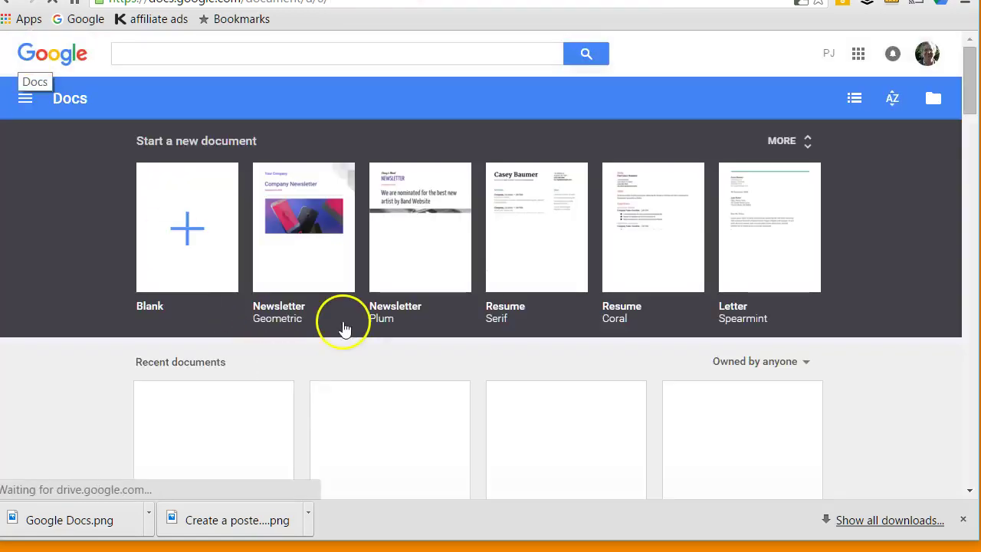
{"action": "scroll", "coordinate": [339, 322], "scroll_direction": "down", "scroll_amount": 3}
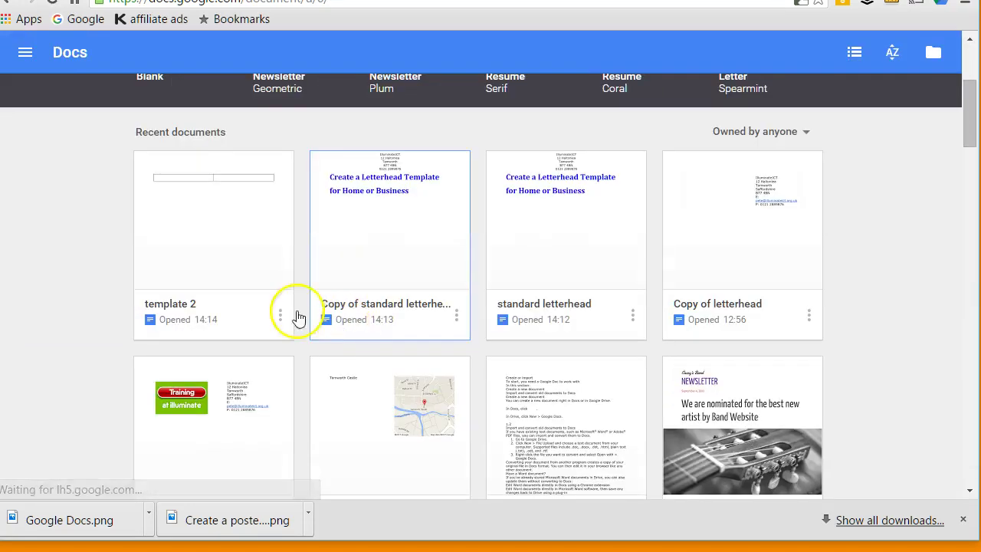
{"action": "left_click", "coordinate": [204, 253]}
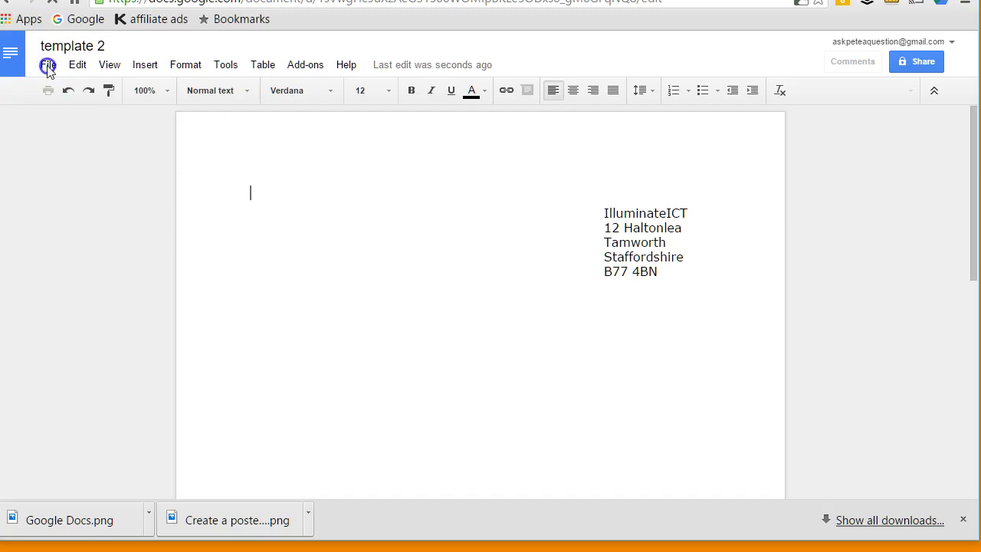
Make a copy named 'Copy of template 2' and place the caret below its address block.
{"action": "left_click", "coordinate": [47, 65]}
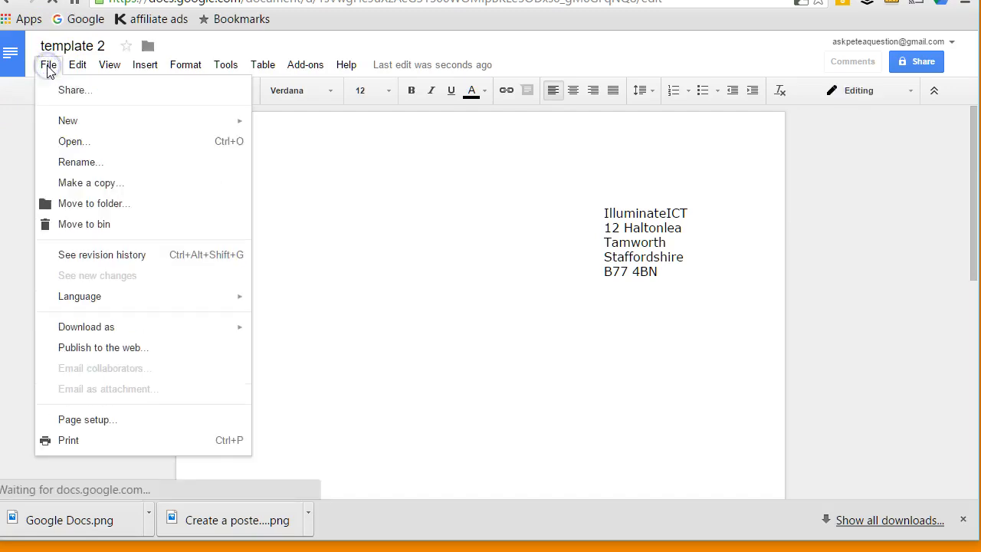
{"action": "left_click", "coordinate": [84, 184]}
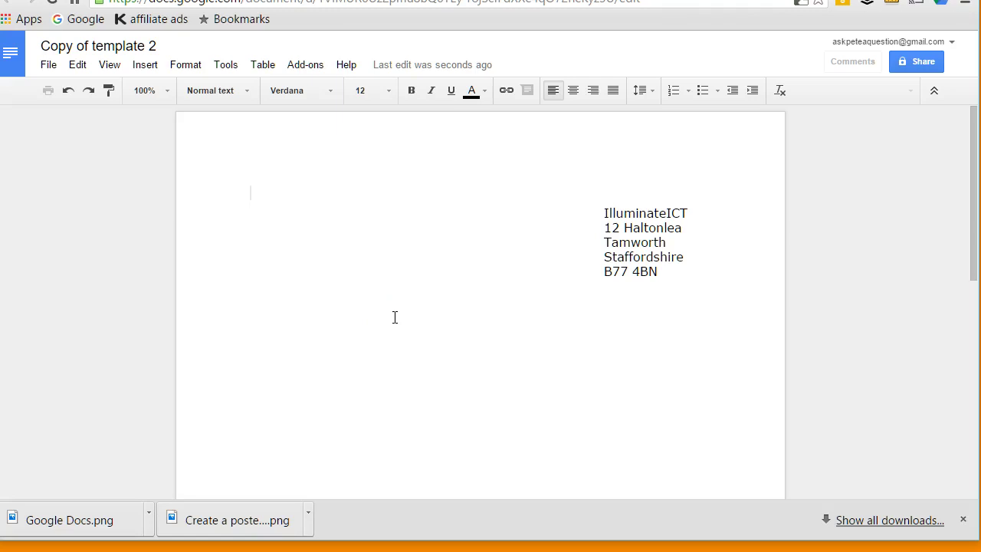
{"action": "left_click", "coordinate": [436, 317]}
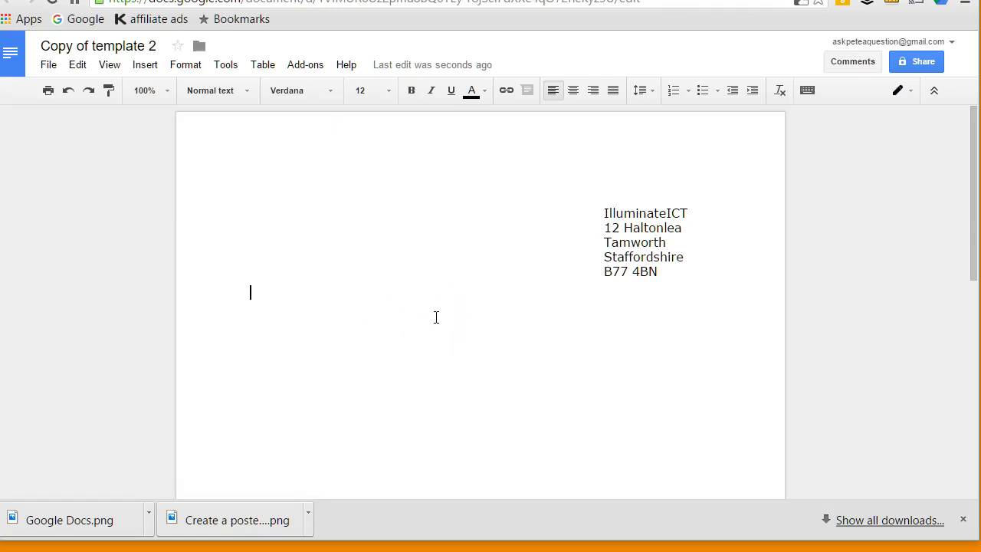